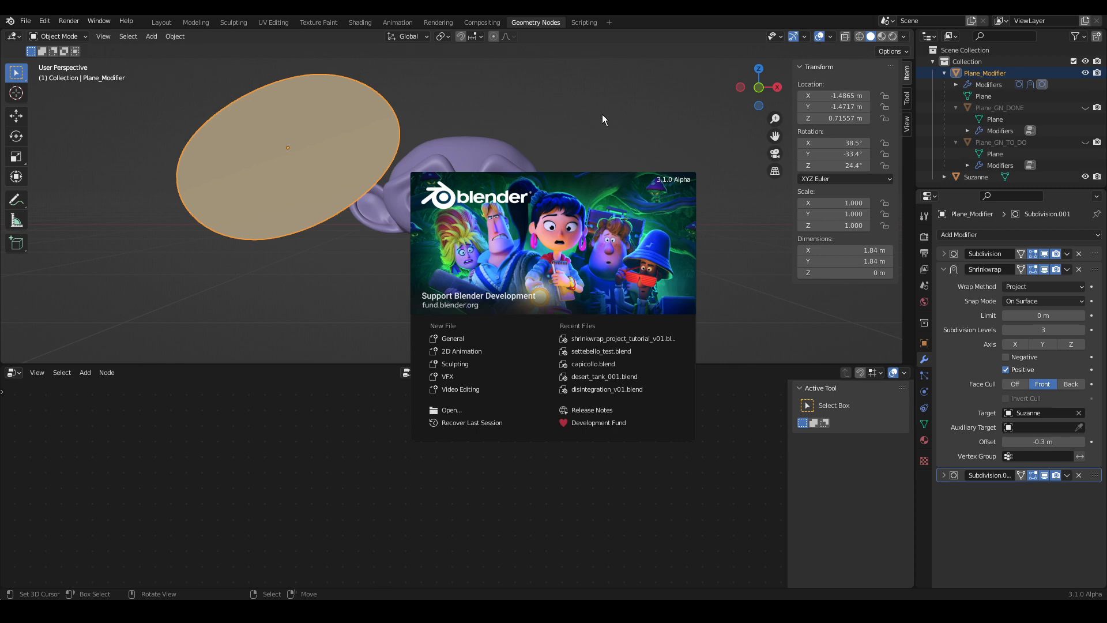
# Dismiss the splash screen, look around the Suzanne head and select the Plane_Modifier disc
pyautogui.click(653, 121)
pyautogui.moveTo(597, 169); pyautogui.dragTo(482, 212, button='middle')
pyautogui.click(506, 175)
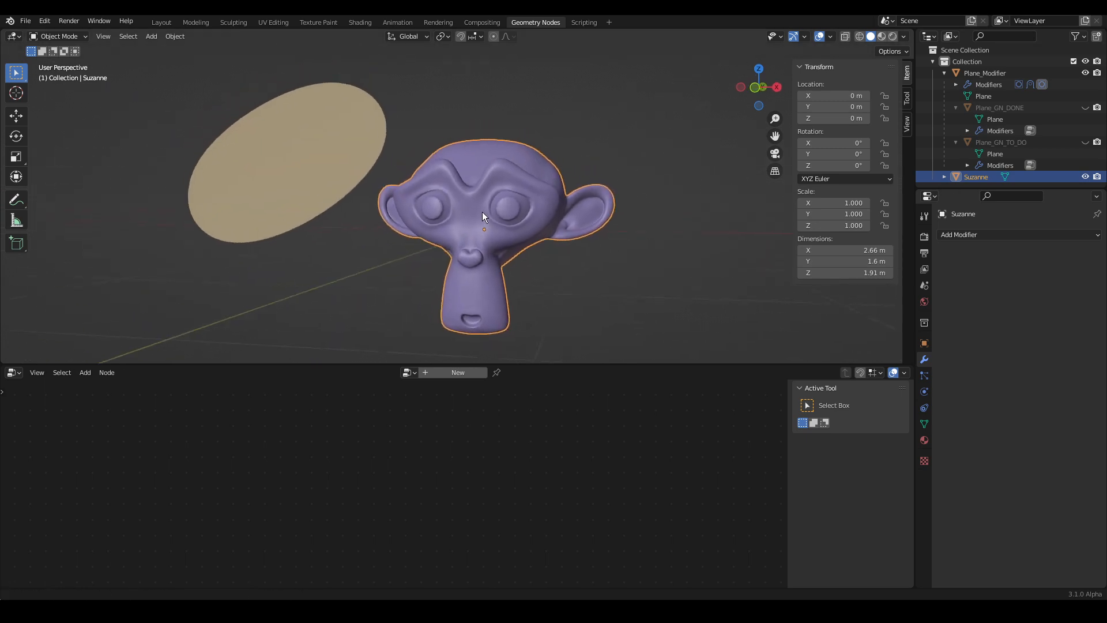
pyautogui.click(307, 136)
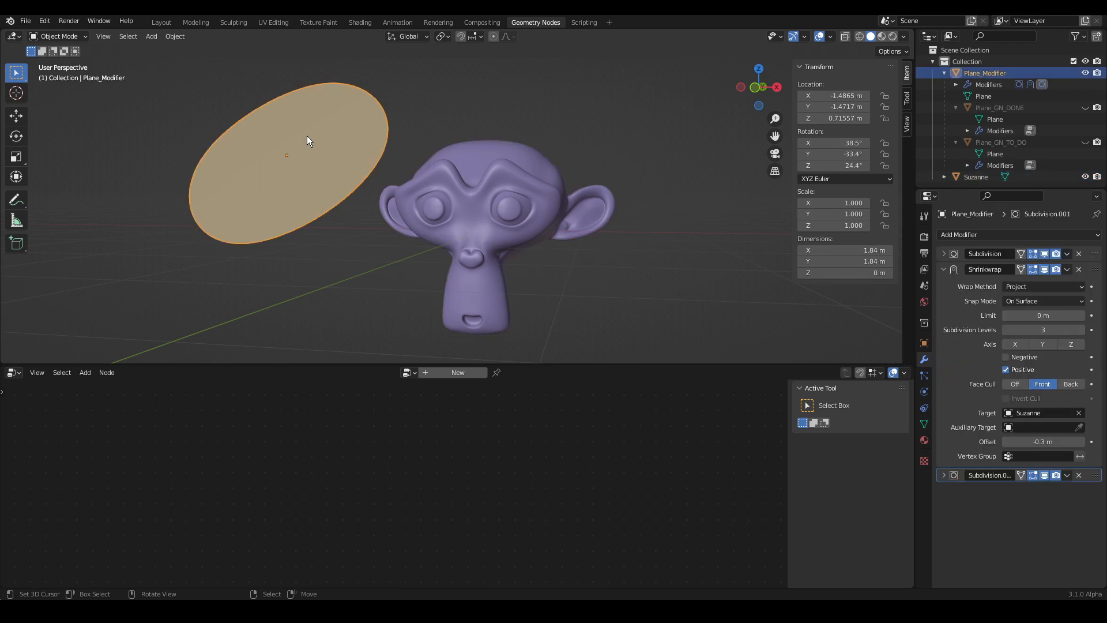
# Compare the disc with its first Subdivision modifier hidden and shown in the viewport, and expand the second Subdivision modifier's settings
pyautogui.click(944, 254)
pyautogui.moveTo(242, 208); pyautogui.dragTo(238, 196, button='middle')
pyautogui.click(1045, 253)
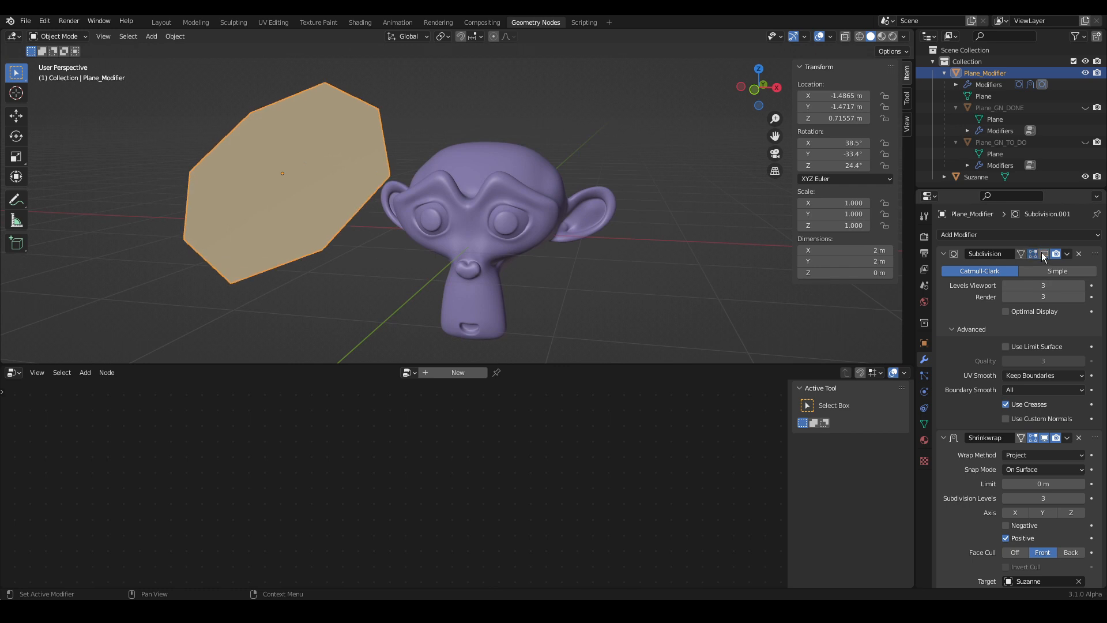
pyautogui.click(1045, 253)
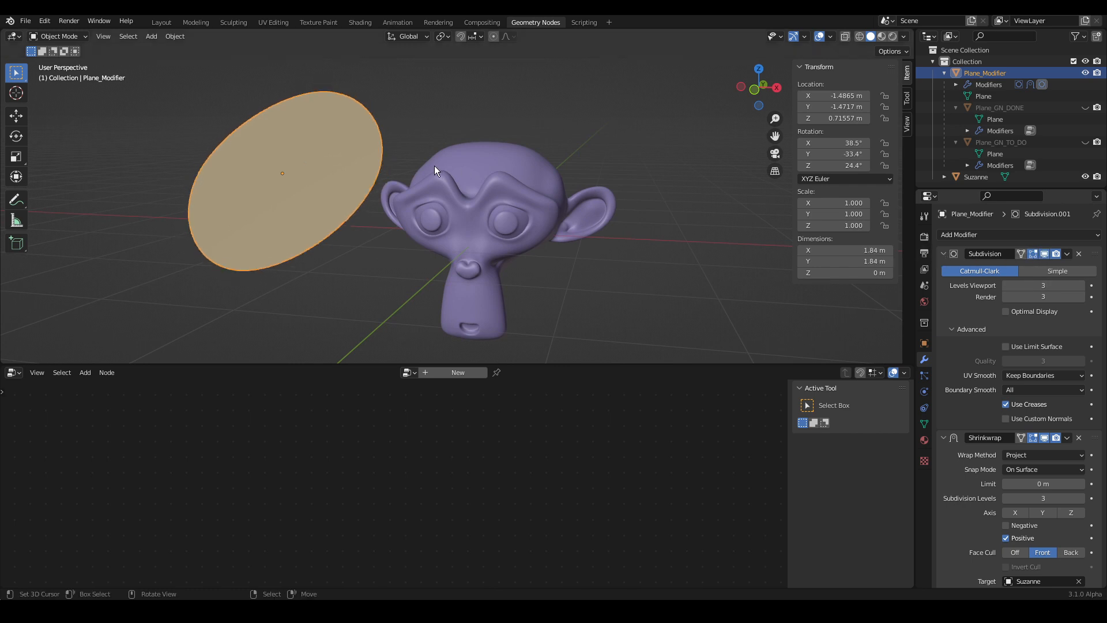
pyautogui.moveTo(436, 165); pyautogui.dragTo(386, 160, button='middle')
pyautogui.click(944, 254)
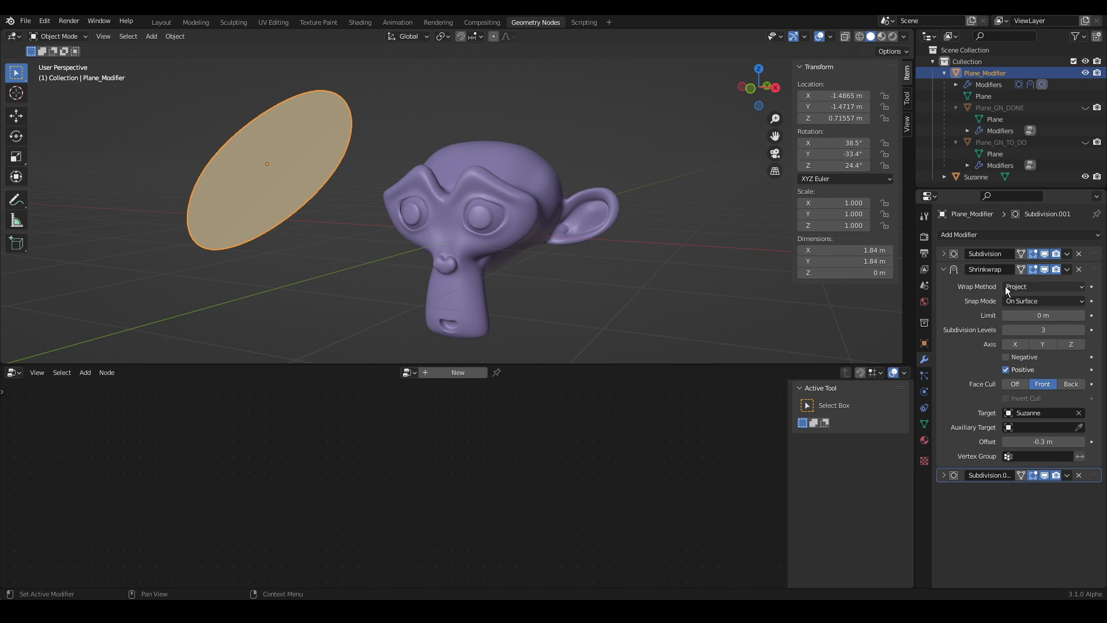
pyautogui.click(945, 475)
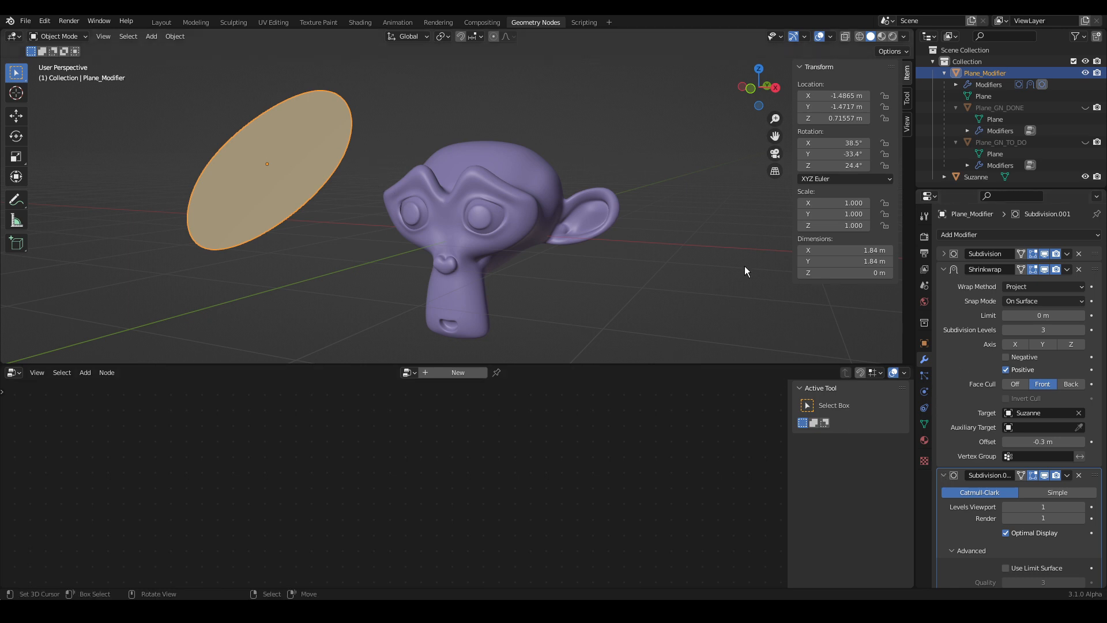
pyautogui.keyDown('shift'); pyautogui.moveTo(480, 223); pyautogui.dragTo(490, 213, button='middle'); pyautogui.keyUp('shift')
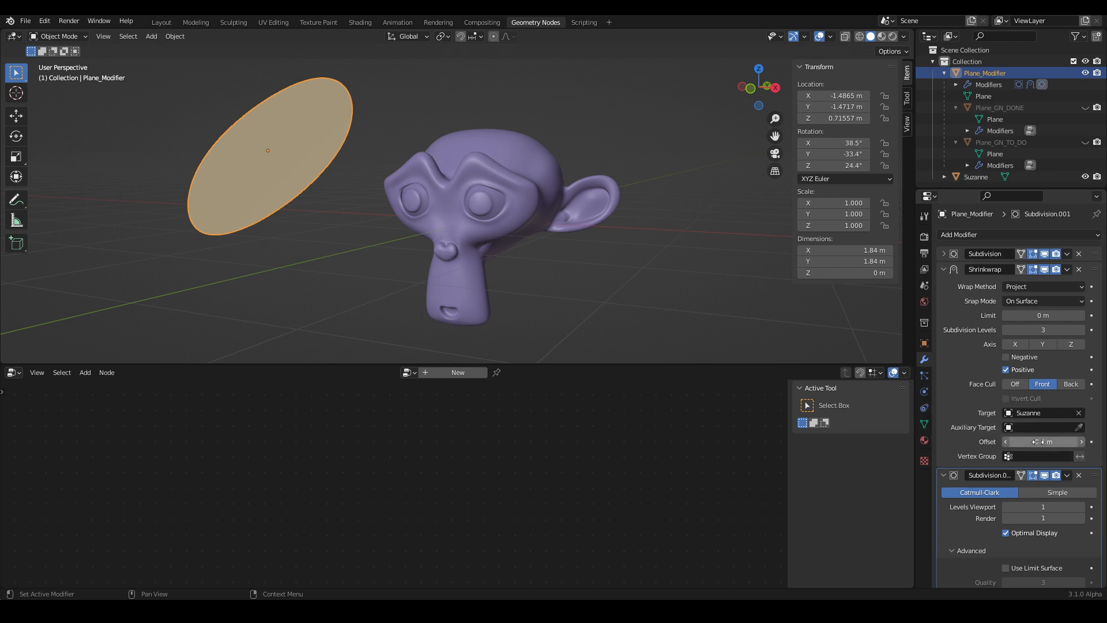
# Move the disc onto the front of Suzanne's face, at about X -0.23, Y -0.71, Z 0.15 m
pyautogui.moveTo(293, 117); pyautogui.dragTo(281, 117, button='middle')
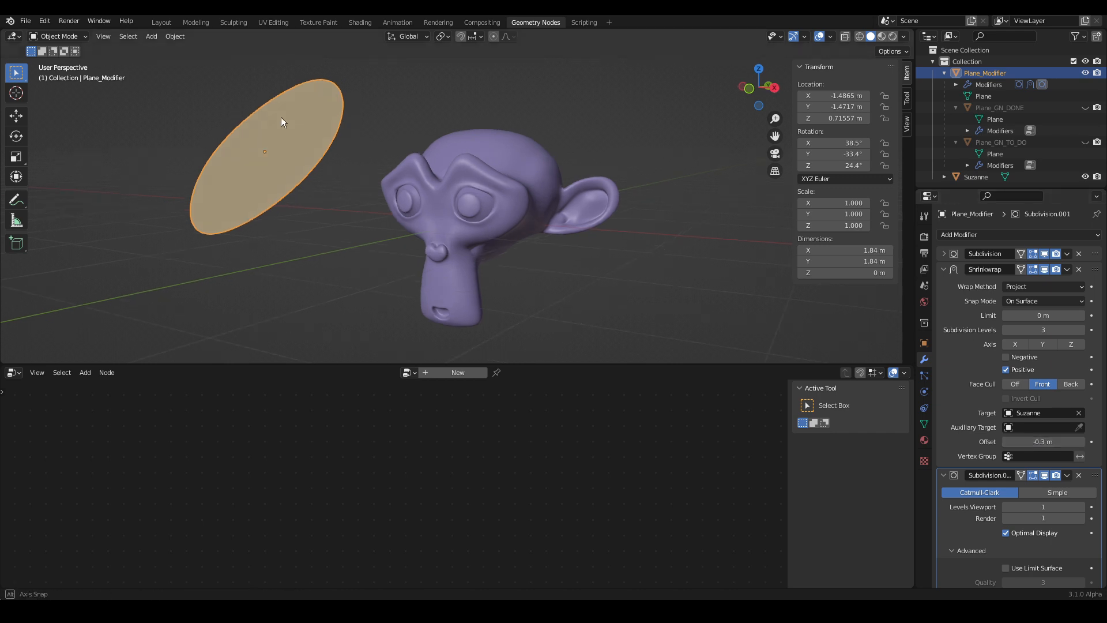
pyautogui.press('g')
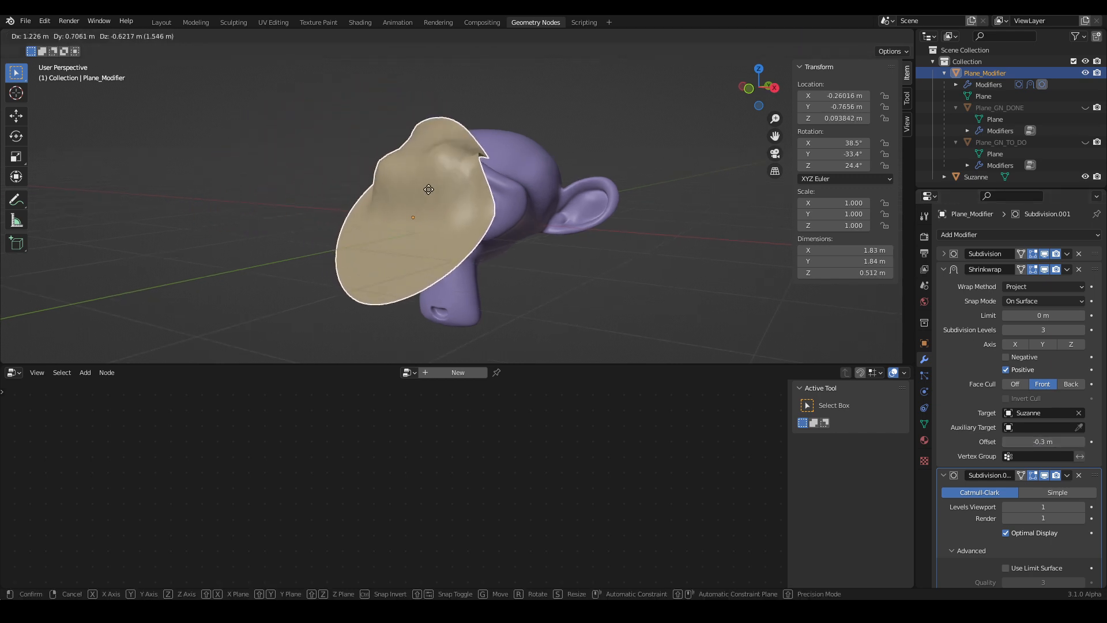
pyautogui.click(416, 183)
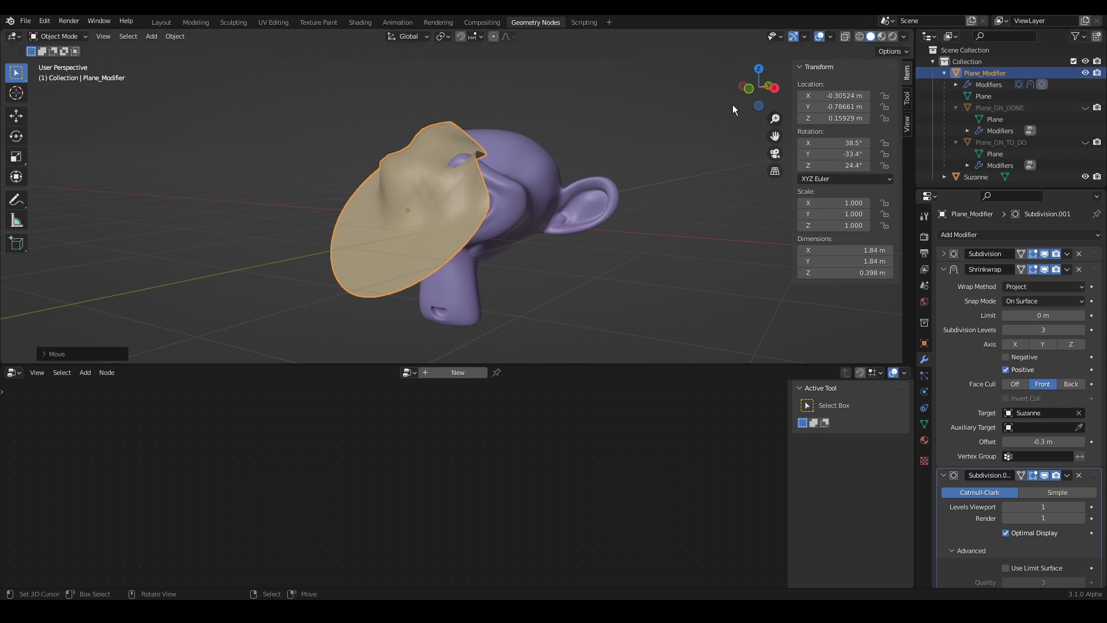
pyautogui.moveTo(472, 196); pyautogui.dragTo(433, 192, button='middle')
pyautogui.press('g')
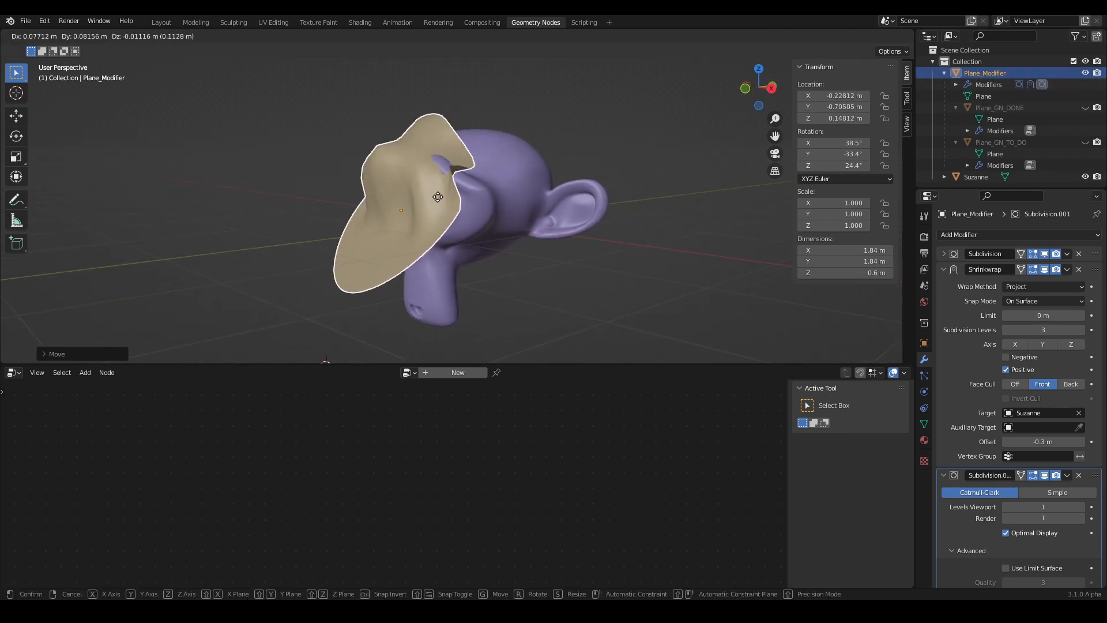
pyautogui.click(438, 197)
# Reposition the disc over Suzanne's face and set its Shrinkwrap offset to -0.29 m
pyautogui.moveTo(501, 185); pyautogui.dragTo(538, 223, button='middle')
pyautogui.press('g')
pyautogui.click(549, 185)
pyautogui.moveTo(1043, 442)
pyautogui.mouseDown()
pyautogui.moveTo(1082, 441)
pyautogui.moveTo(1045, 442)
pyautogui.mouseUp()
# Move the disc twice across Suzanne's head from a turned view to test the projection
pyautogui.moveTo(521, 222); pyautogui.dragTo(599, 219, button='middle')
pyautogui.press('g')
pyautogui.click(606, 220)
pyautogui.press('g')
pyautogui.click(483, 180)
# Rotate the disc freely to about X 34.3°, Y -26.6°, Z 15.6°
pyautogui.press('r')
pyautogui.click(462, 240)
pyautogui.press('r')
pyautogui.press('r')
pyautogui.click(509, 273)
# Move the rotated disc over Suzanne's brow, at about X -0.39, Y -0.48, Z 0.34 m
pyautogui.moveTo(508, 273); pyautogui.dragTo(456, 227, button='middle')
pyautogui.press('g')
pyautogui.click(542, 244)
pyautogui.press('g')
pyautogui.click(422, 253)
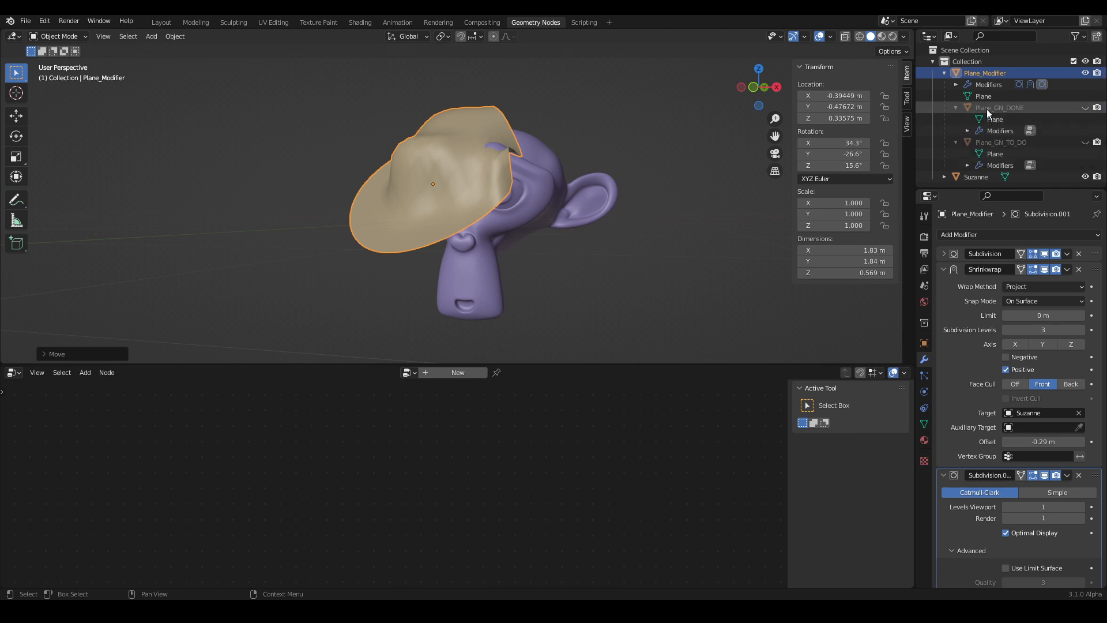
# Select Plane_GN_DONE and examine its complete shrinkwrap_project_DONE node tree
pyautogui.click(1026, 109)
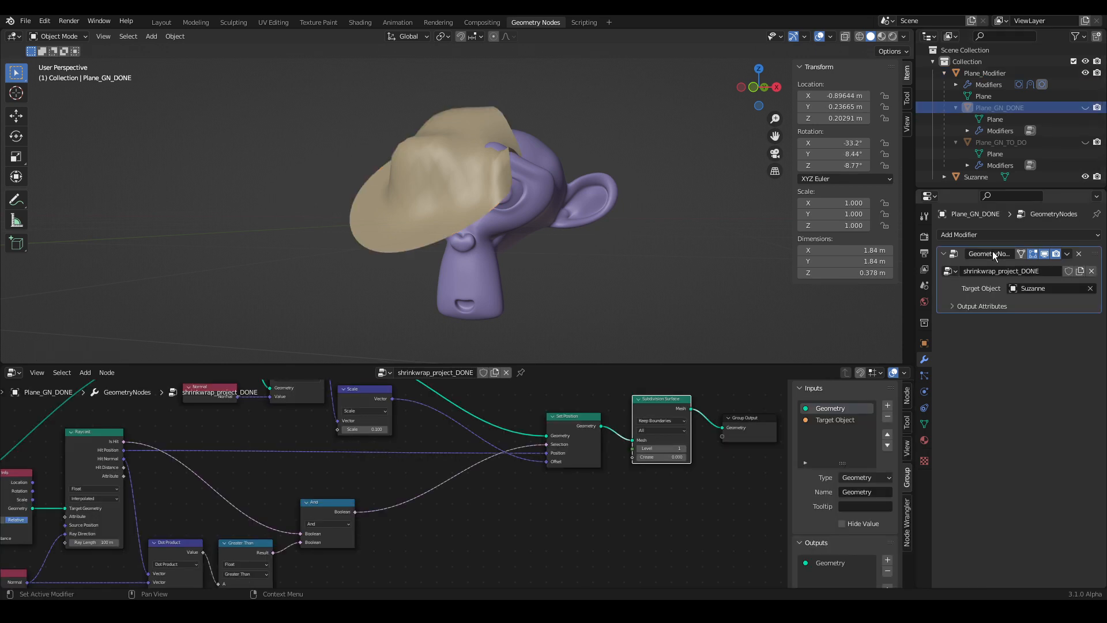
pyautogui.scroll(-2, 338, 492)
pyautogui.moveTo(432, 486); pyautogui.dragTo(403, 498, button='middle')
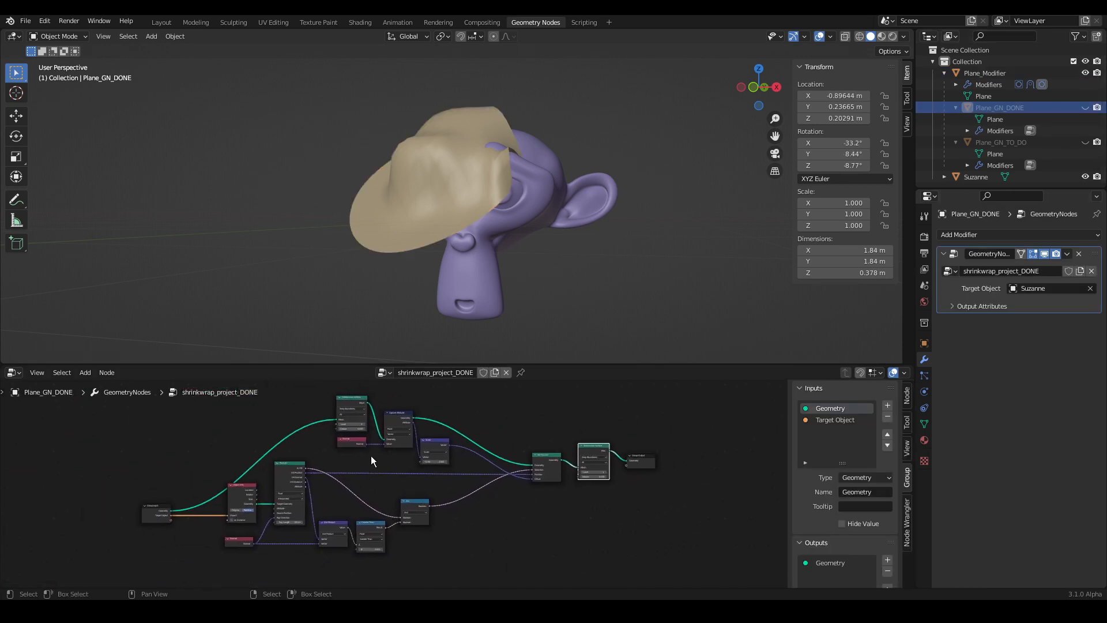
# Show Plane_GN_DONE in the viewport and select it from a side view of the head
pyautogui.moveTo(531, 244); pyautogui.dragTo(670, 193, button='middle')
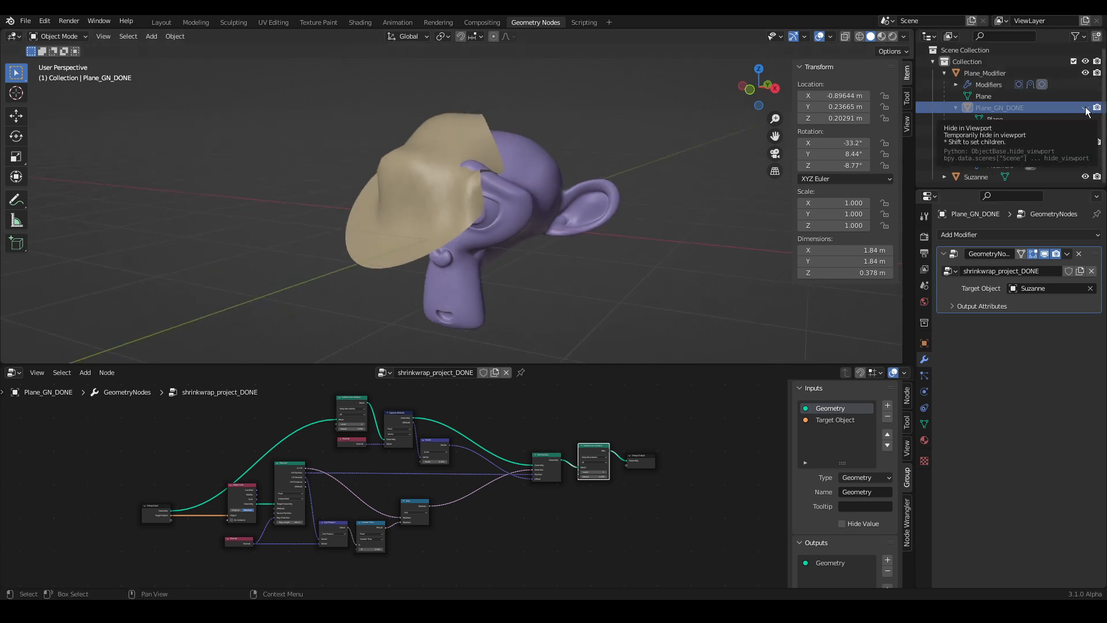
pyautogui.moveTo(490, 231); pyautogui.dragTo(425, 123, button='middle')
pyautogui.click(424, 119)
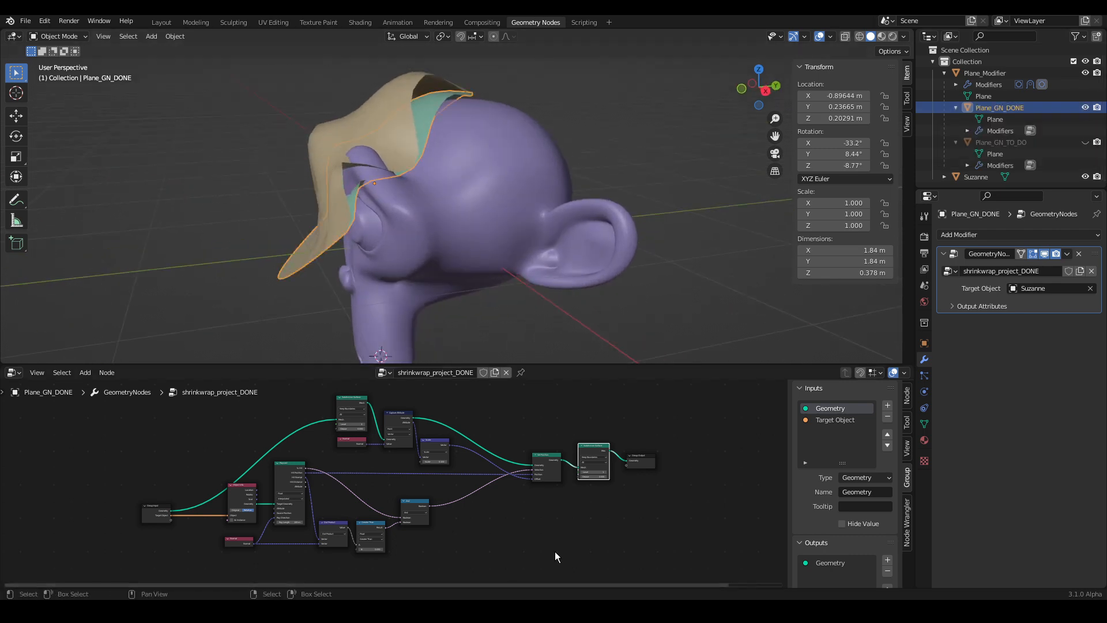
# Check the Scale node feeding the offset in Plane_GN_DONE's tree, and set Plane_Modifier's Shrinkwrap offset to -0.1 m
pyautogui.scroll(5, 519, 508)
pyautogui.scroll(4, 490, 509)
pyautogui.scroll(-5, 403, 482)
pyautogui.moveTo(359, 489); pyautogui.dragTo(492, 518, button='middle')
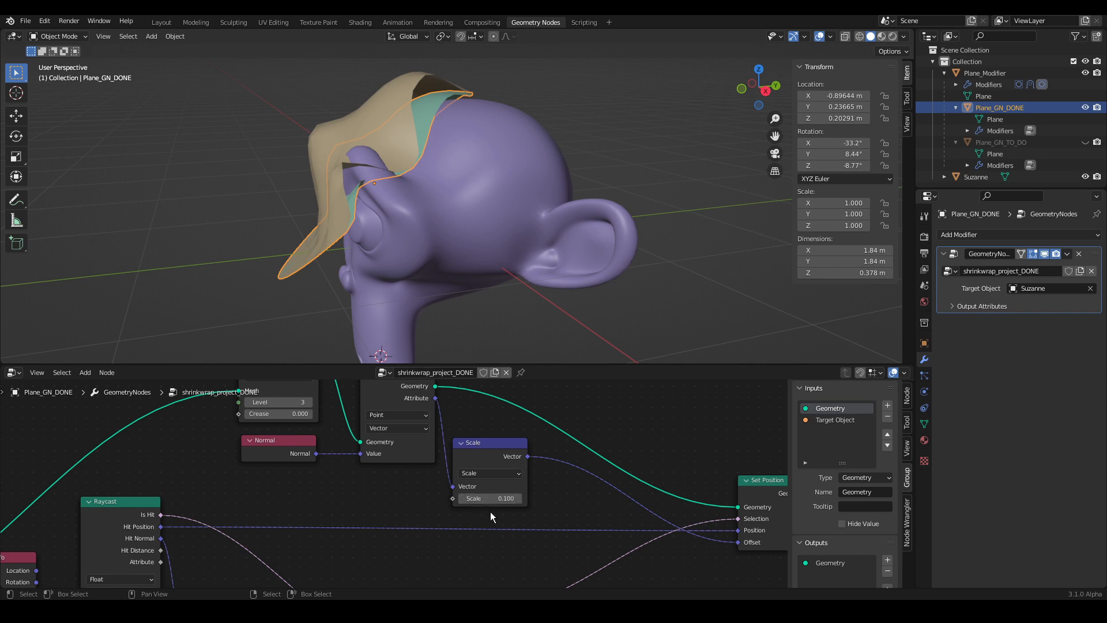
pyautogui.click(400, 89)
pyautogui.click(1040, 441)
pyautogui.write('-0.1')
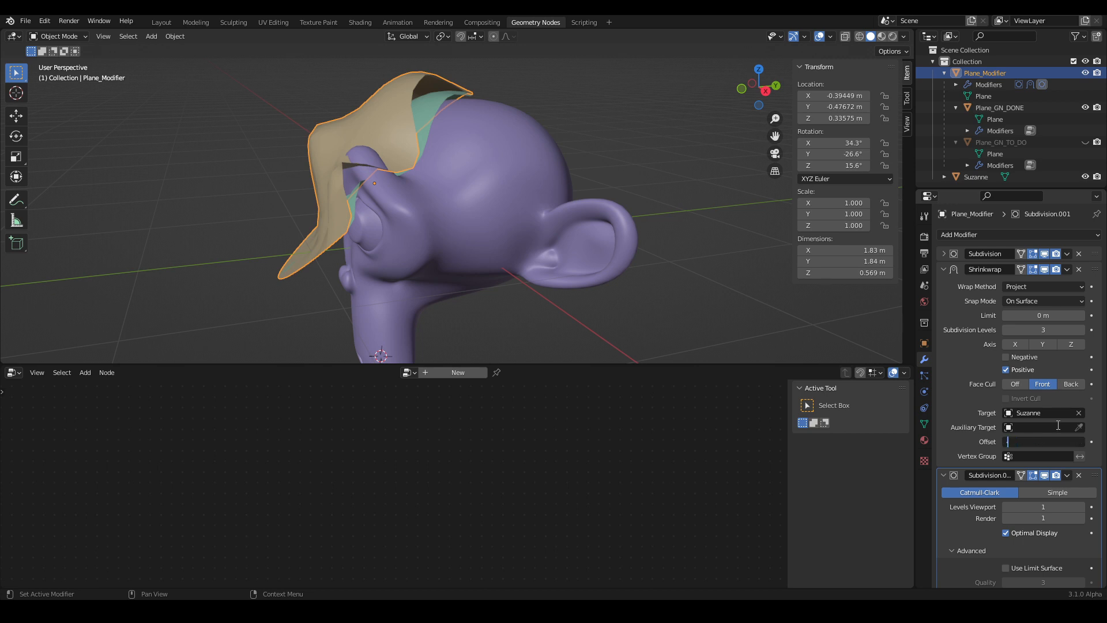
pyautogui.press('Return')
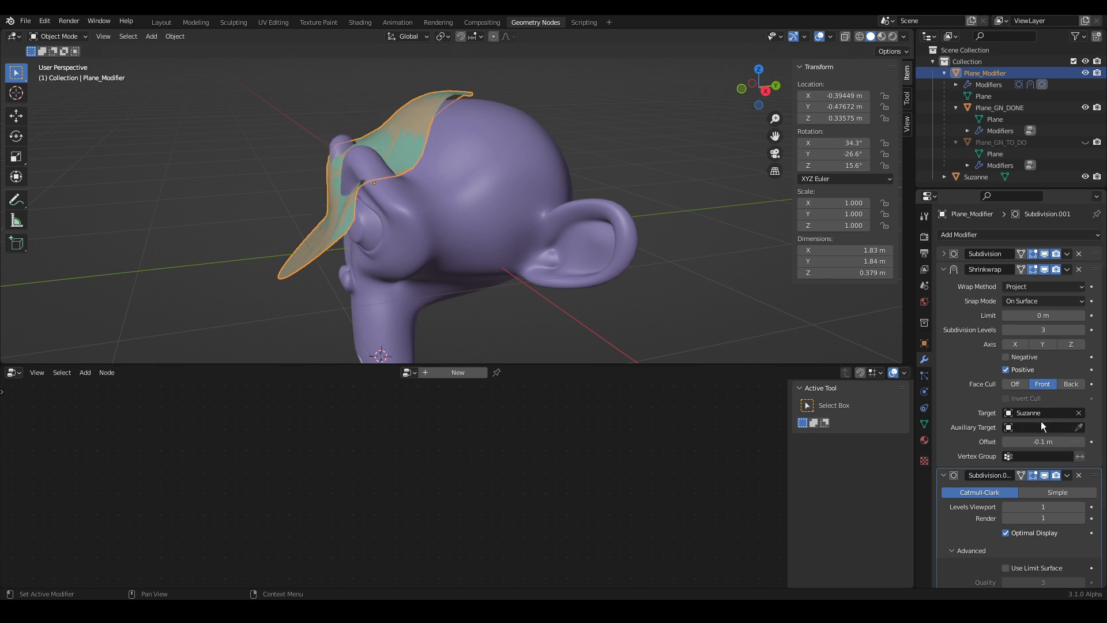
# Move Plane_Modifier across Suzanne's face to compare both projections, ending at about X -0.38, Y -0.59, Z 0.15 m
pyautogui.moveTo(415, 162); pyautogui.dragTo(605, 144, button='middle')
pyautogui.press('g')
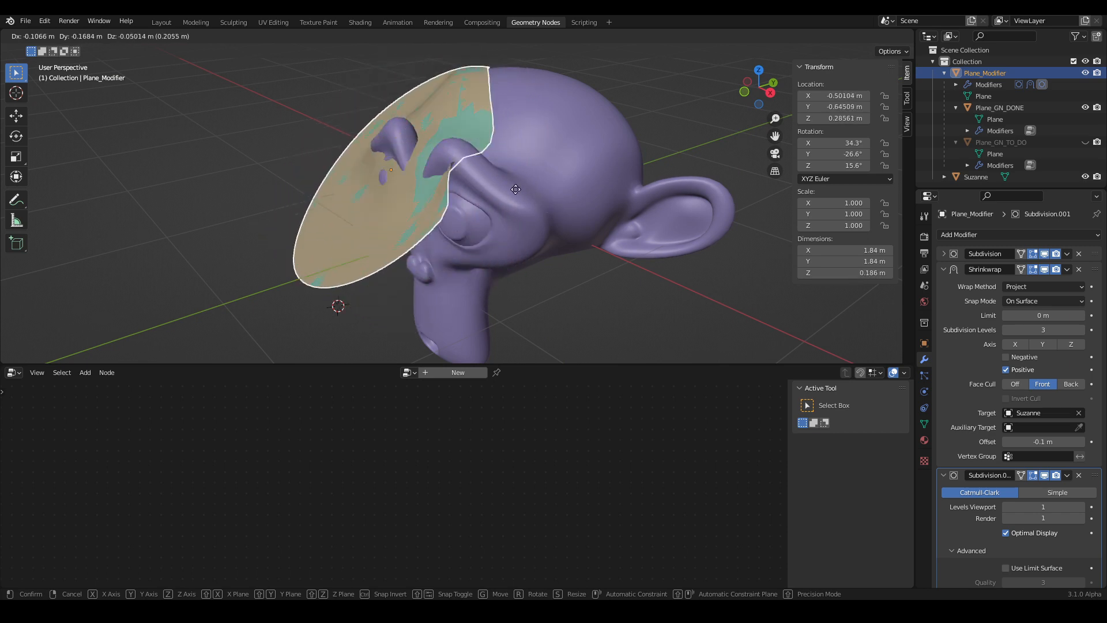
pyautogui.click(424, 115)
pyautogui.moveTo(424, 109); pyautogui.dragTo(507, 158, button='middle')
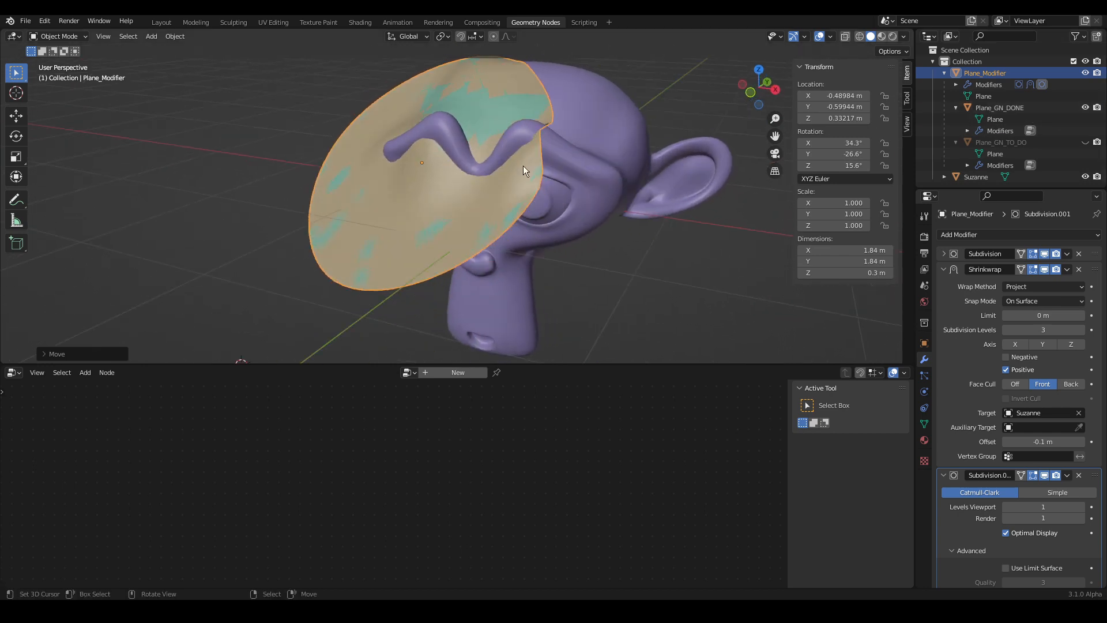
pyautogui.press('g')
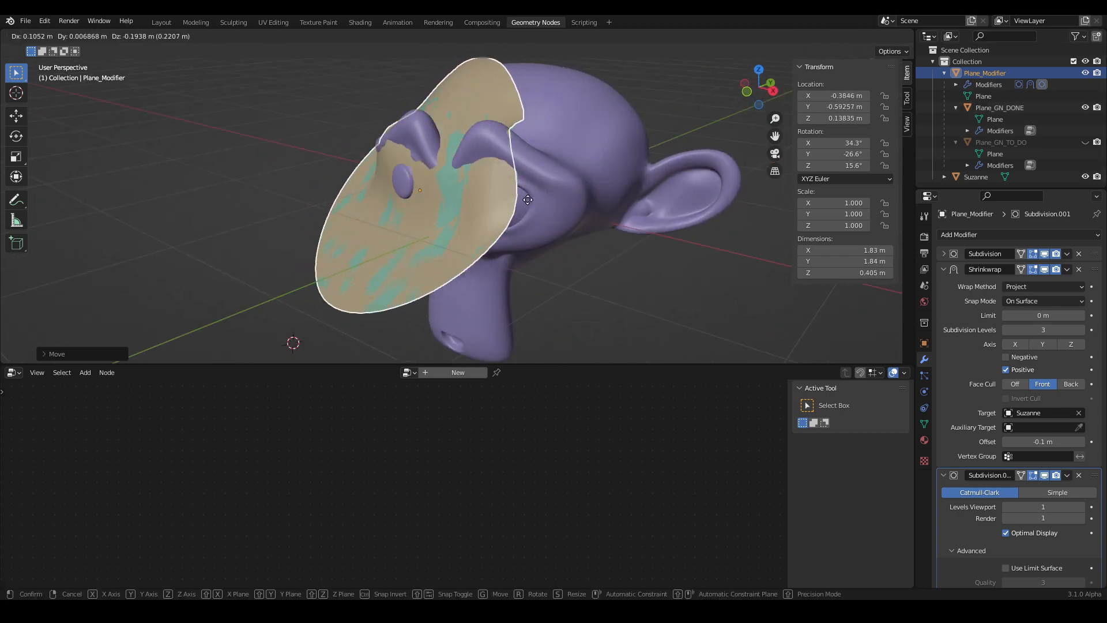
pyautogui.click(536, 190)
# Review the whole node tree of Plane_GN_DONE and hide that object in the viewport
pyautogui.click(991, 108)
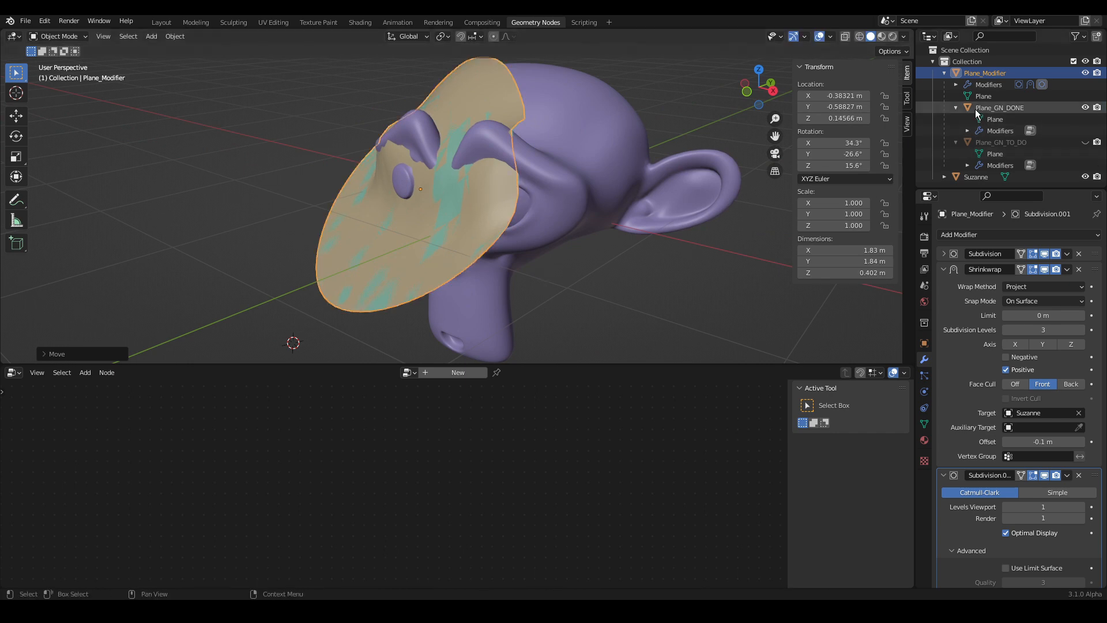
pyautogui.scroll(-3, 385, 473)
pyautogui.moveTo(392, 479); pyautogui.dragTo(395, 470, button='middle')
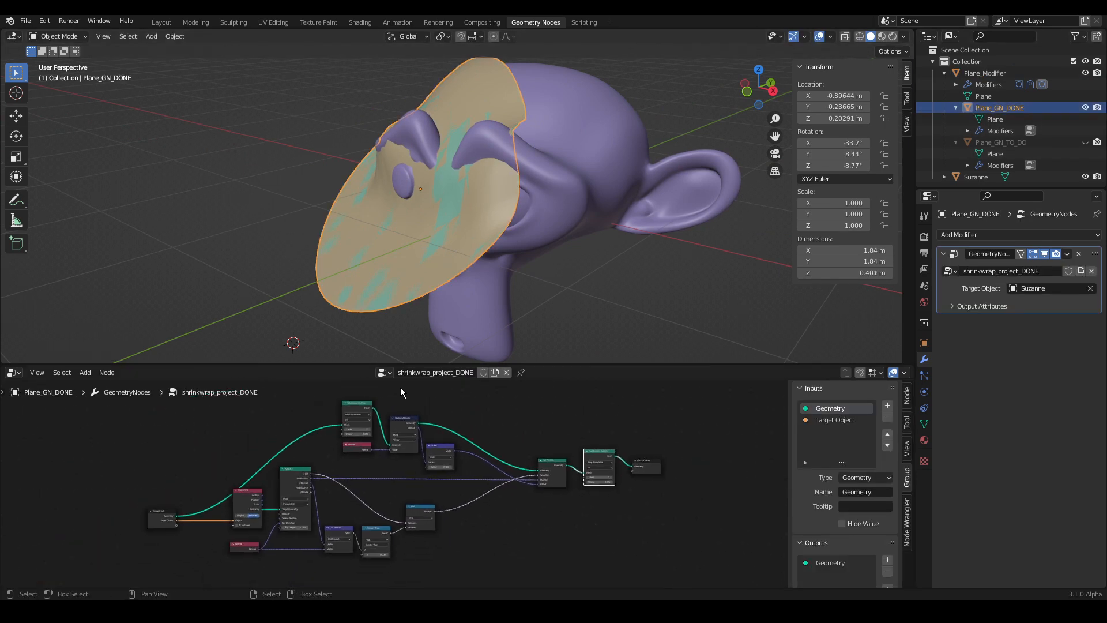
pyautogui.click(1084, 108)
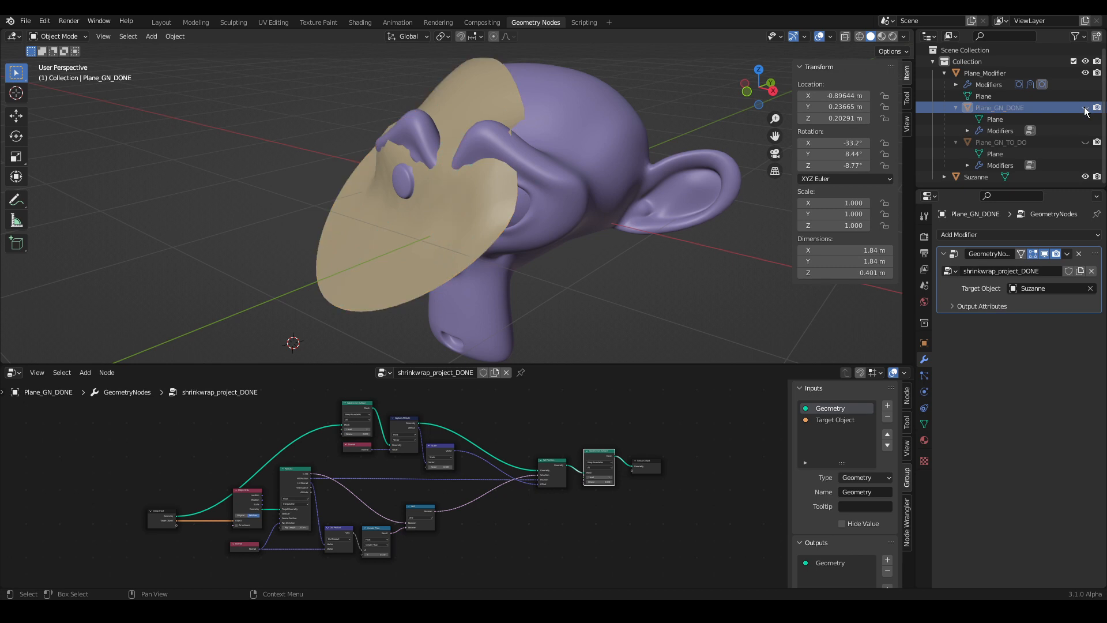
# Show Plane_GN_TO_DO in the viewport, select it and clear its parent while keeping its transformation
pyautogui.click(1086, 142)
pyautogui.moveTo(627, 164); pyautogui.dragTo(603, 241, button='middle')
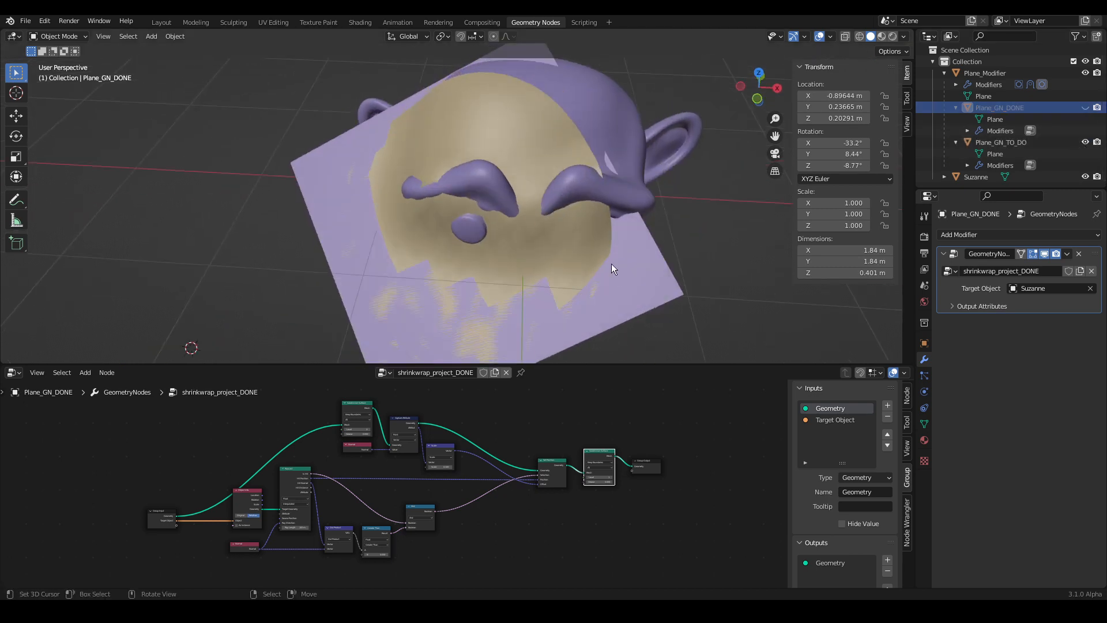
pyautogui.click(624, 272)
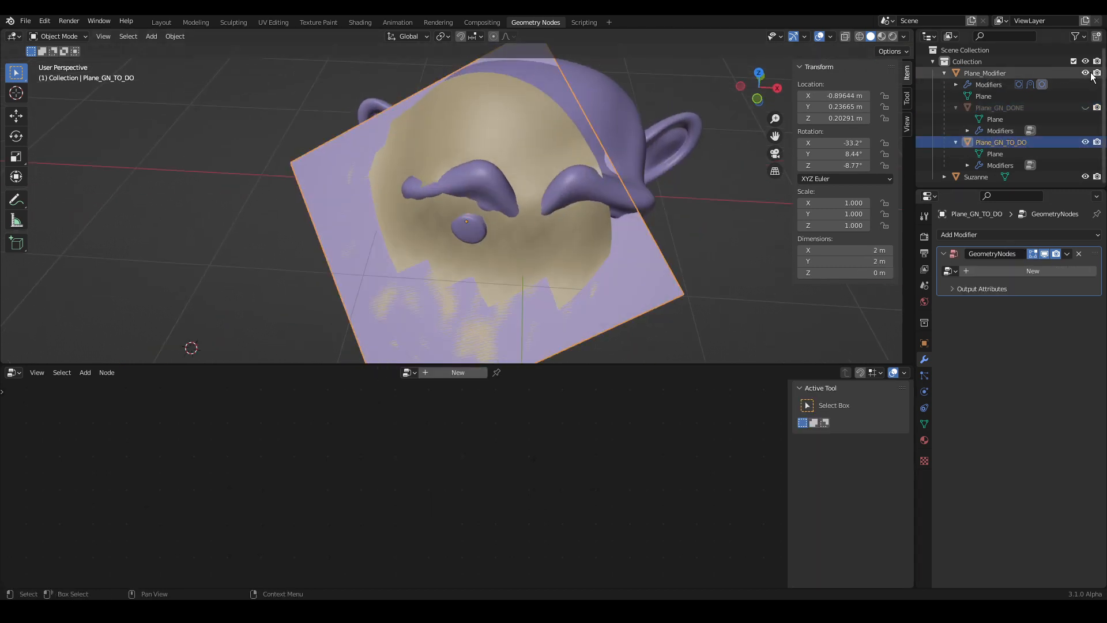
pyautogui.hotkey('alt', 'p')
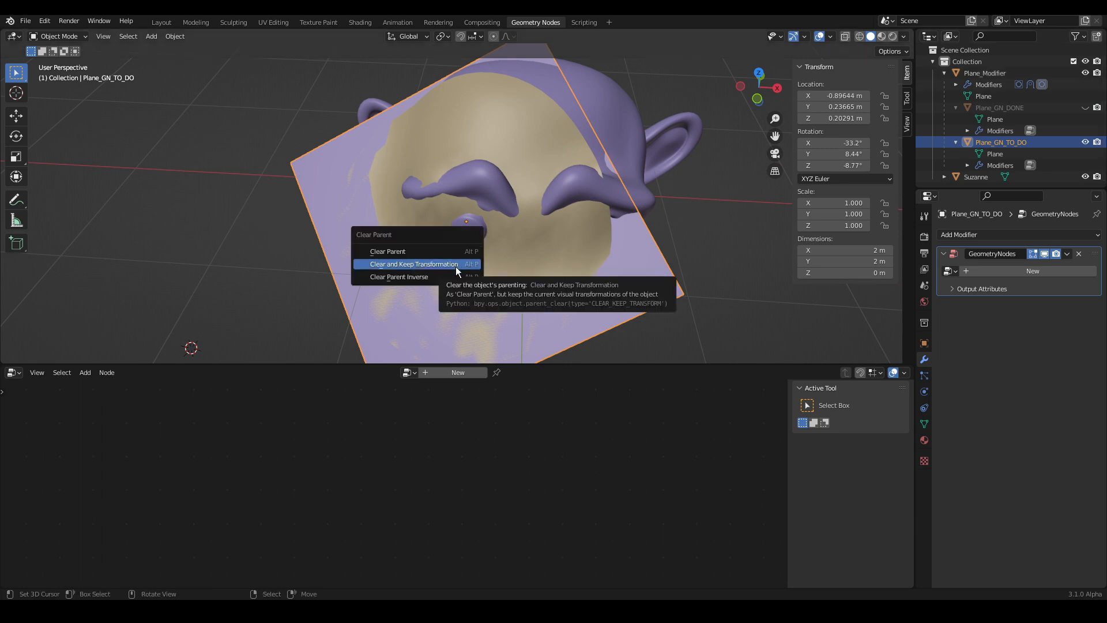
pyautogui.click(456, 266)
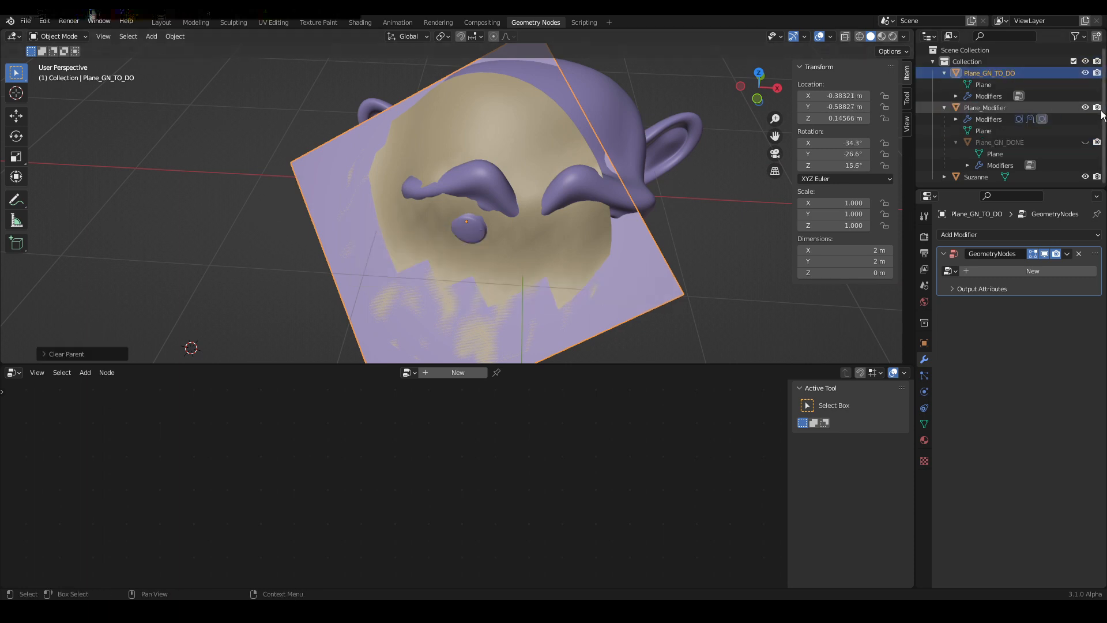